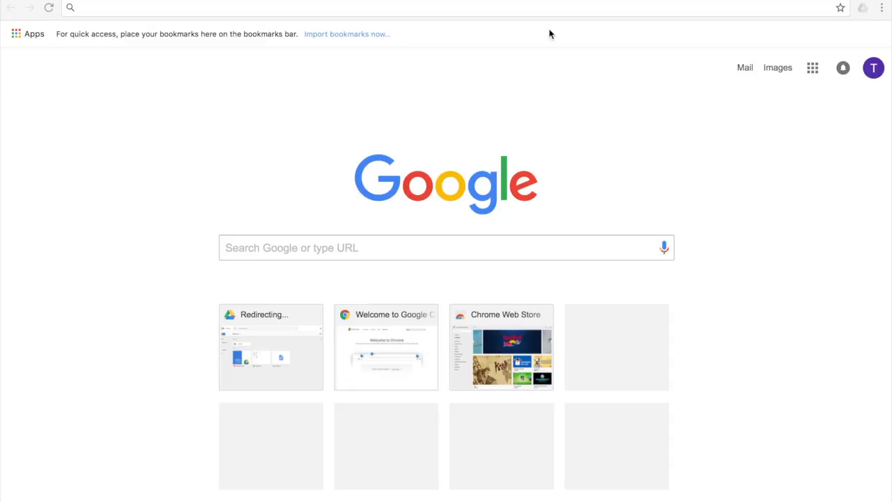
Open the browser's Extensions page and go to the Chrome Web Store to get more extensions
click(881, 8)
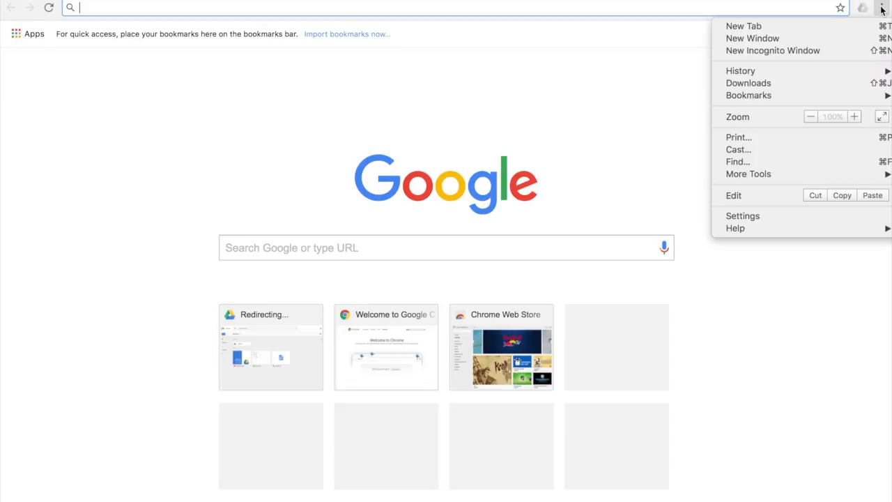
mouse_move(815, 174)
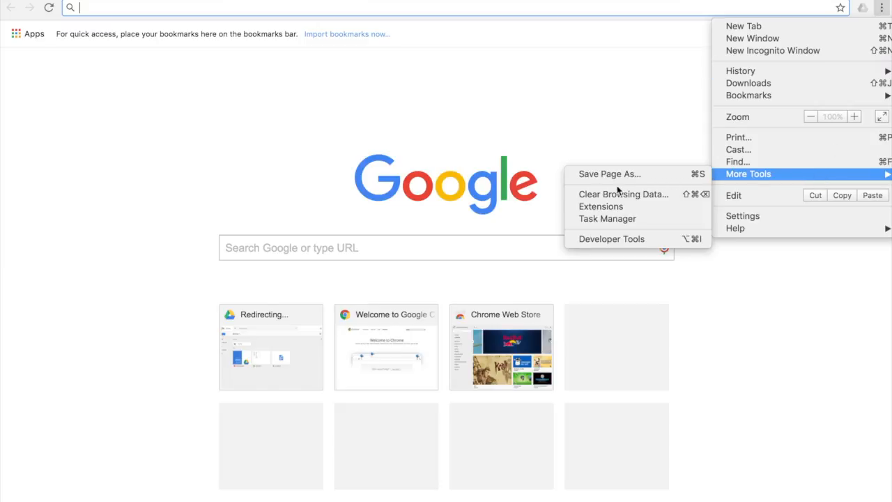
click(600, 207)
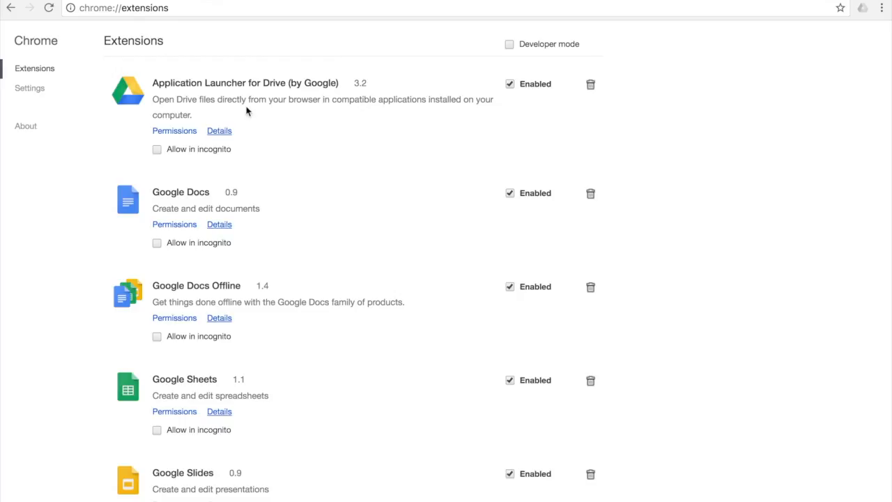
scroll(234, 315, down, 1)
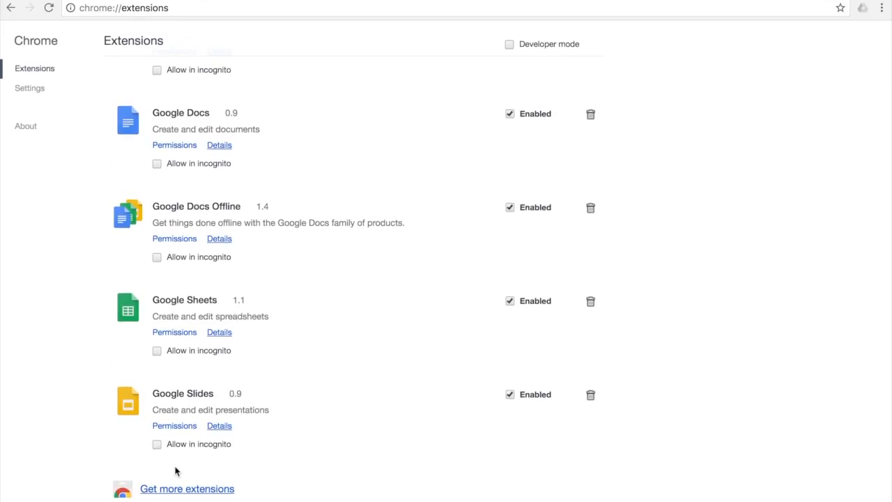
click(190, 492)
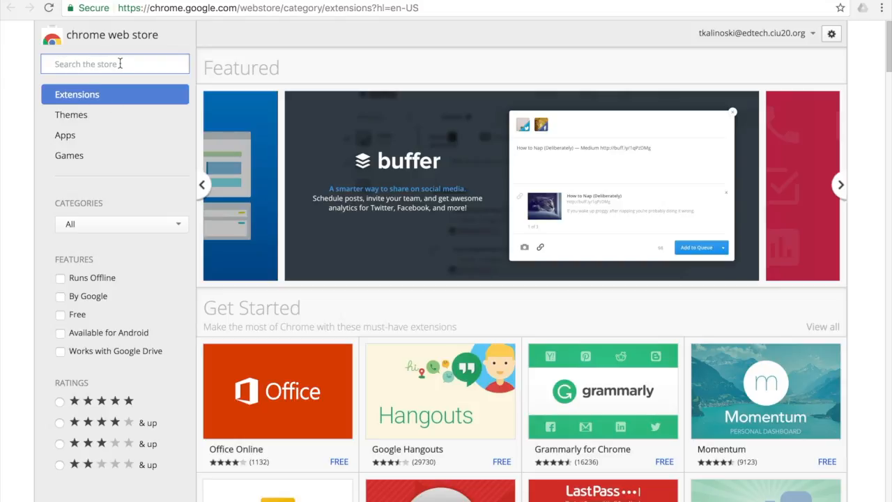
Search the Chrome Web Store for screencastify and add the Screencastify (Screen Video Recorder) extension to Chrome
text(scre)
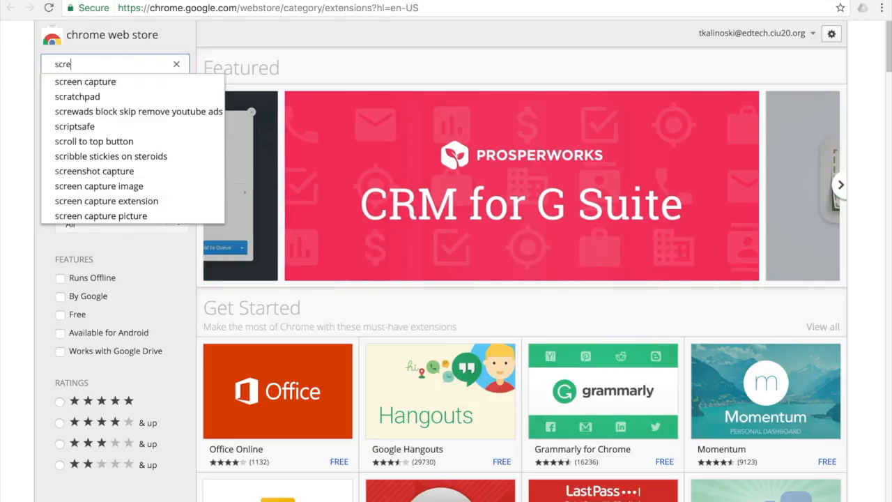
text(encastify)
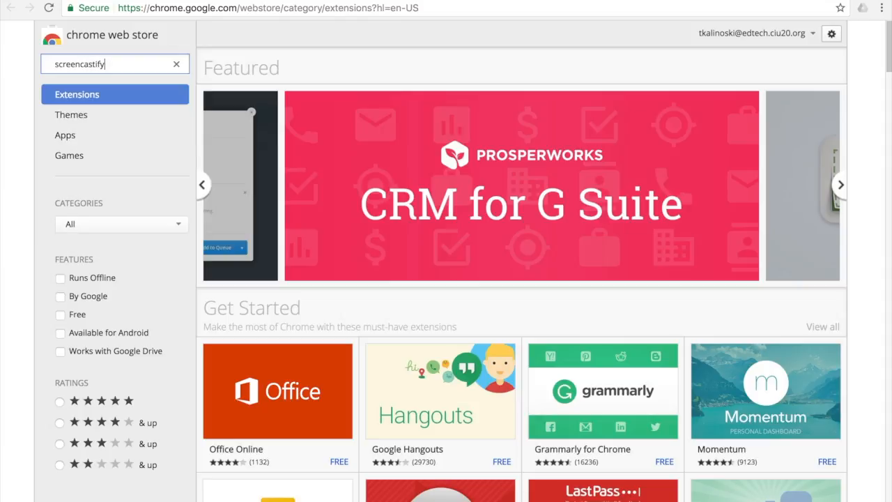
key(Return)
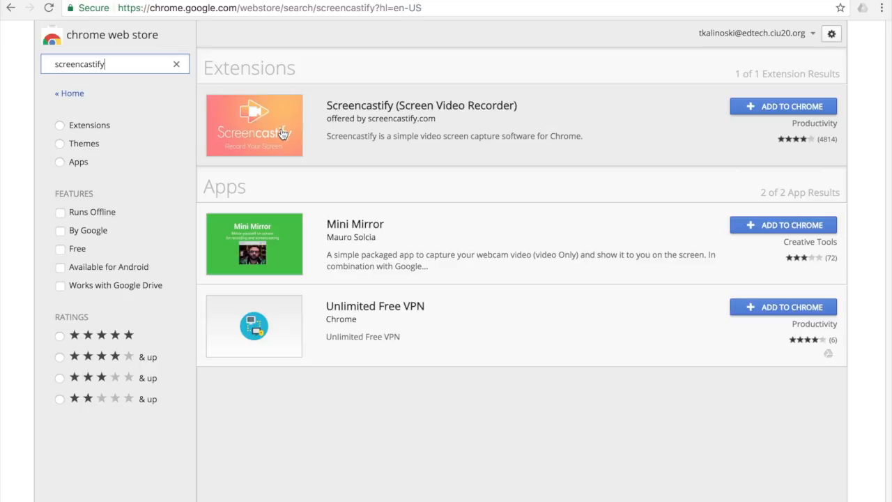
click(783, 108)
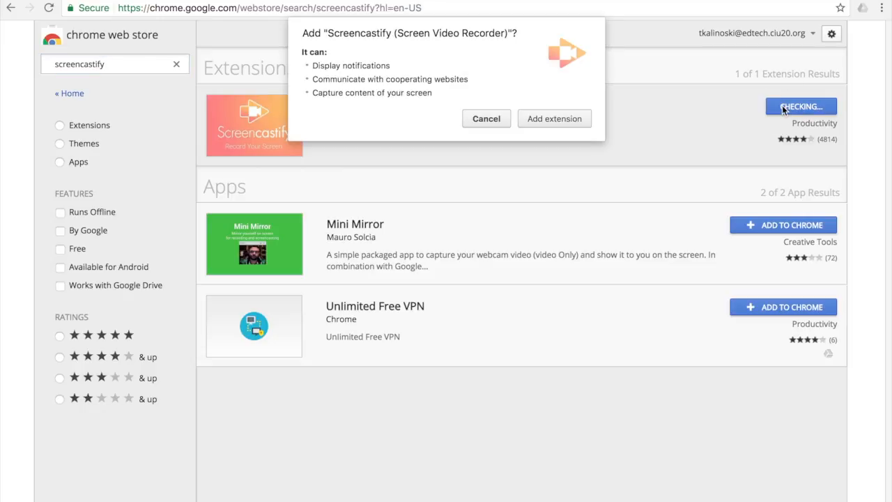
click(553, 120)
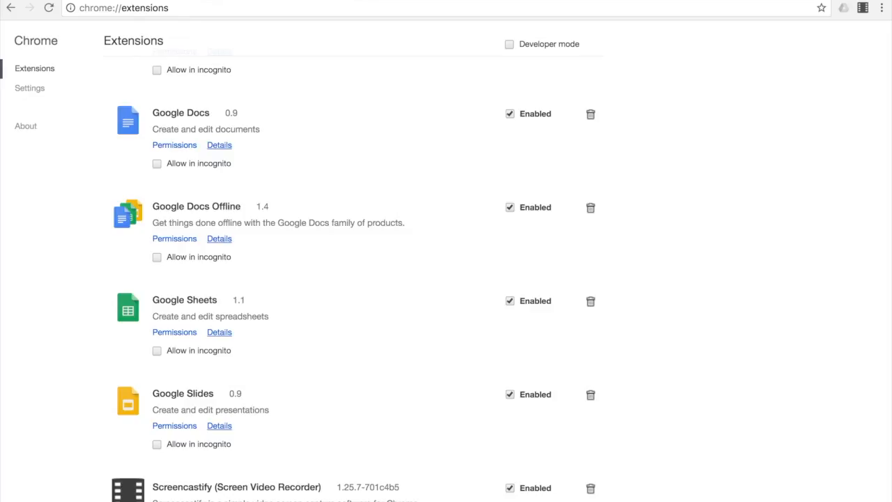
Examine the elementary and high school lessons on the Common Sense Education E-rate teachers page
click(366, 0)
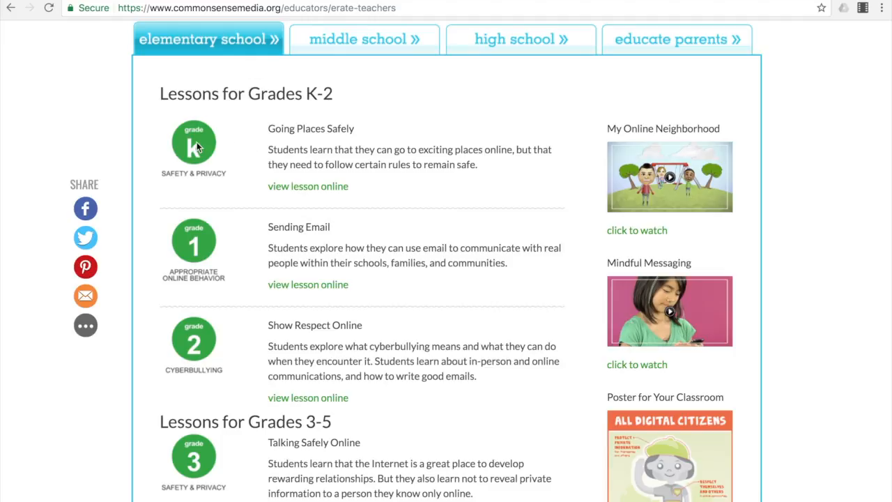
scroll(204, 337, down, 7)
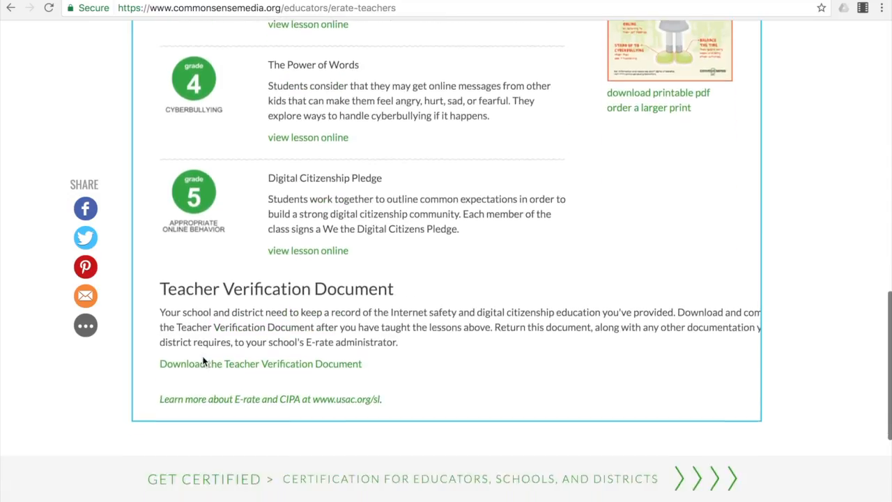
scroll(203, 348, up, 7)
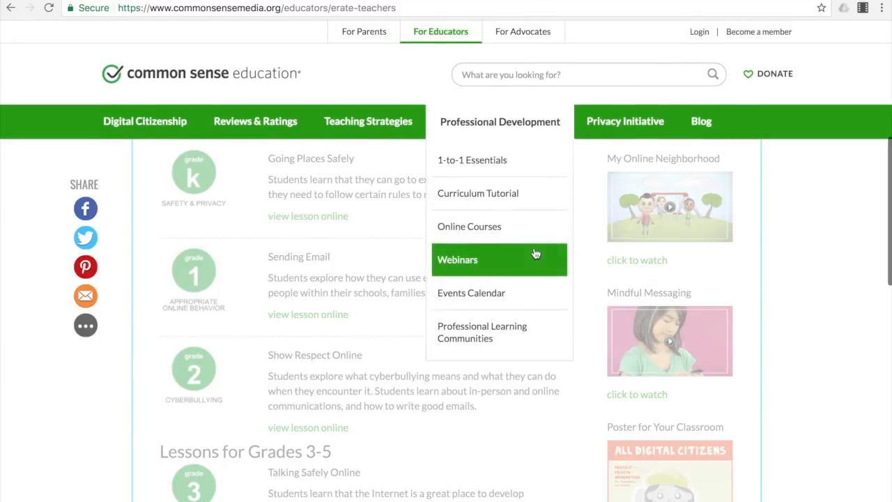
scroll(488, 194, up, 3)
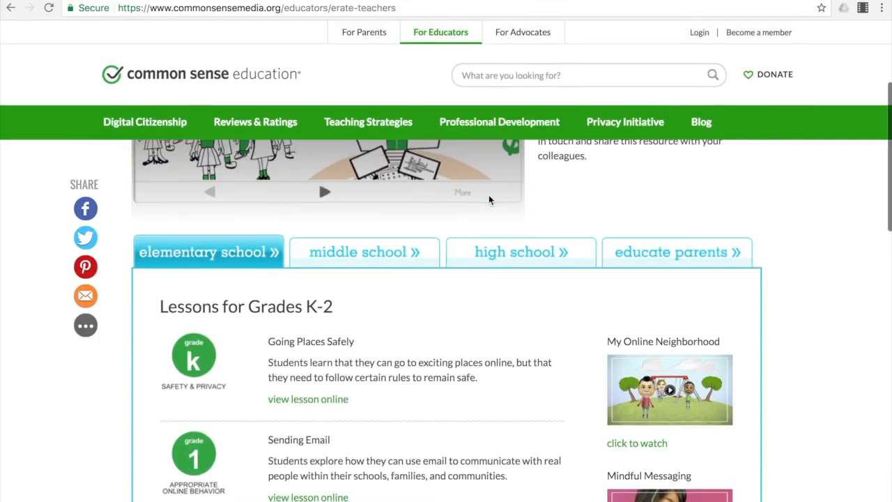
click(508, 256)
scroll(472, 362, down, 1)
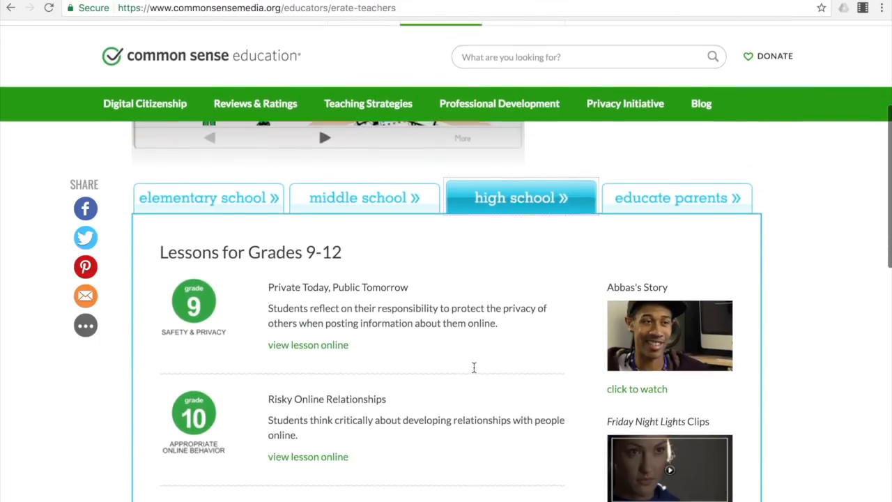
click(240, 222)
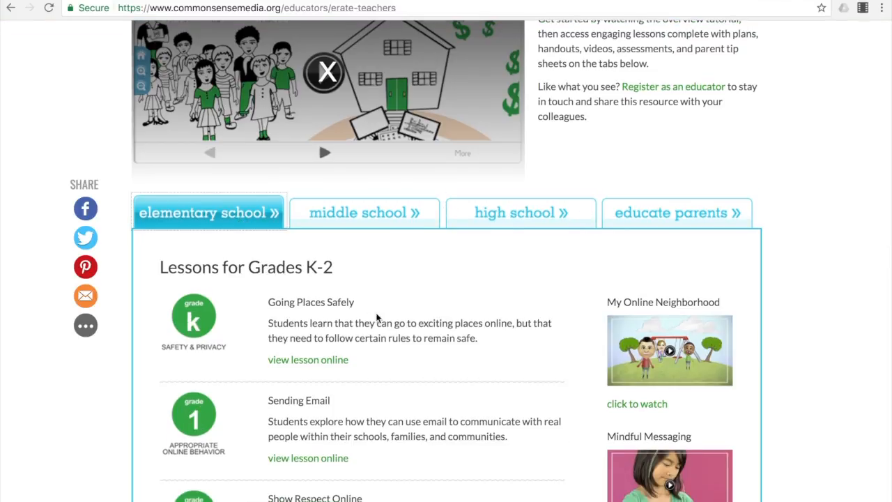
scroll(376, 318, down, 3)
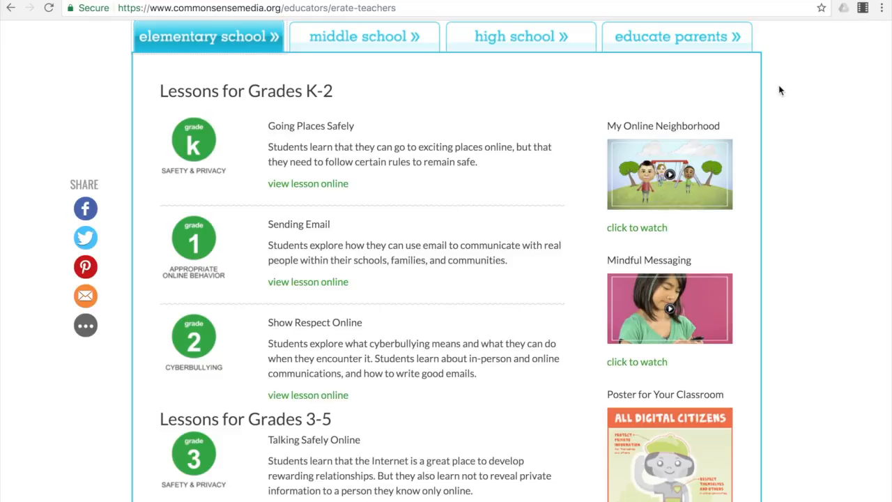
Start the Screencastify setup and allow it to use the camera and microphone
click(863, 9)
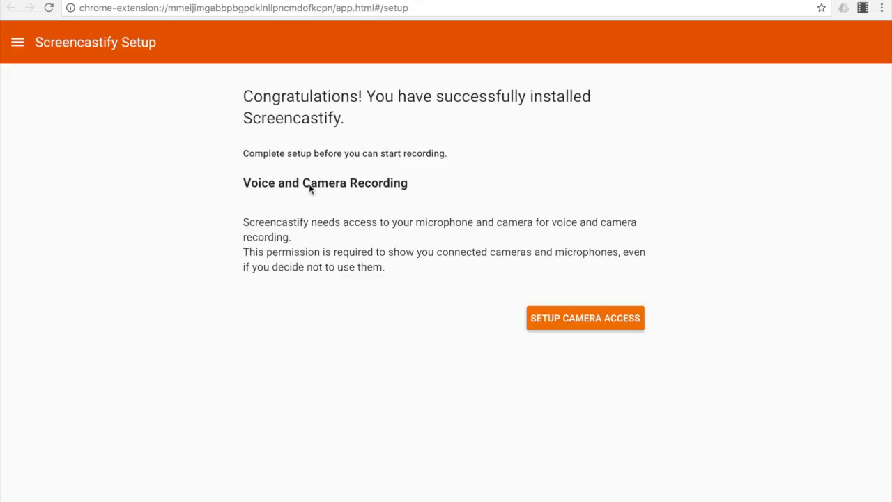
click(572, 322)
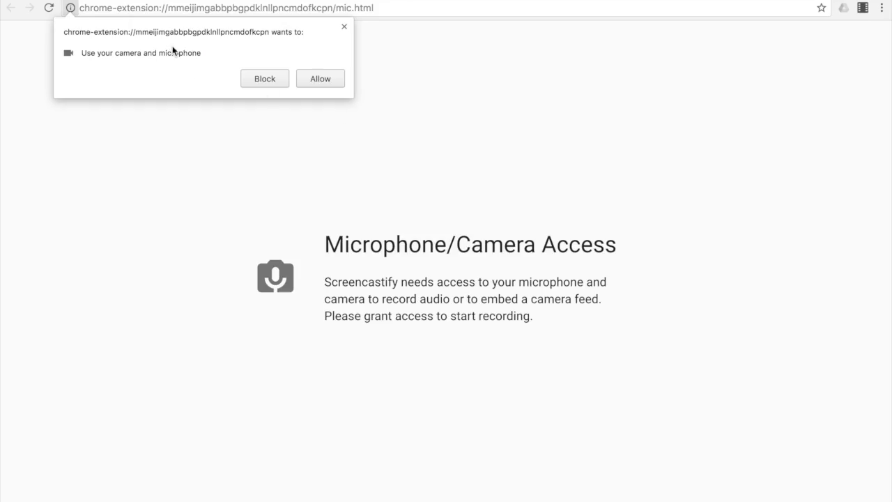
click(311, 79)
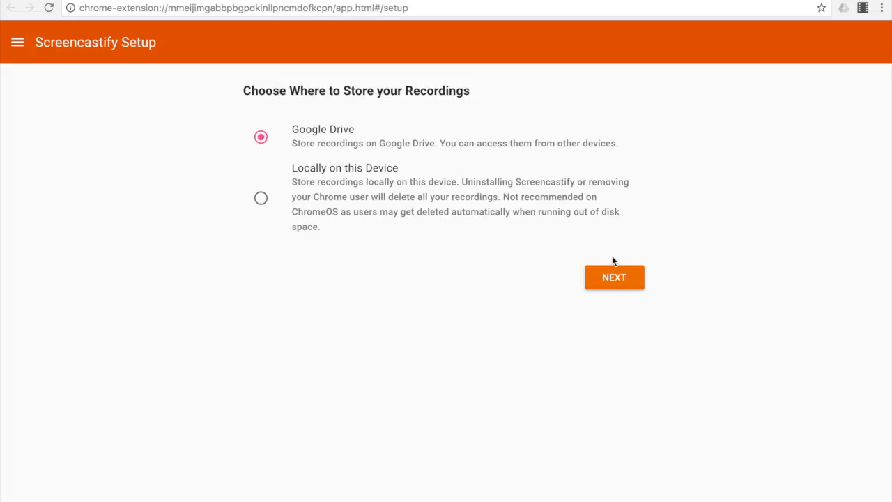
Store recordings on Google Drive, sign in with the Google account and allow Screencastify the requested access
click(615, 278)
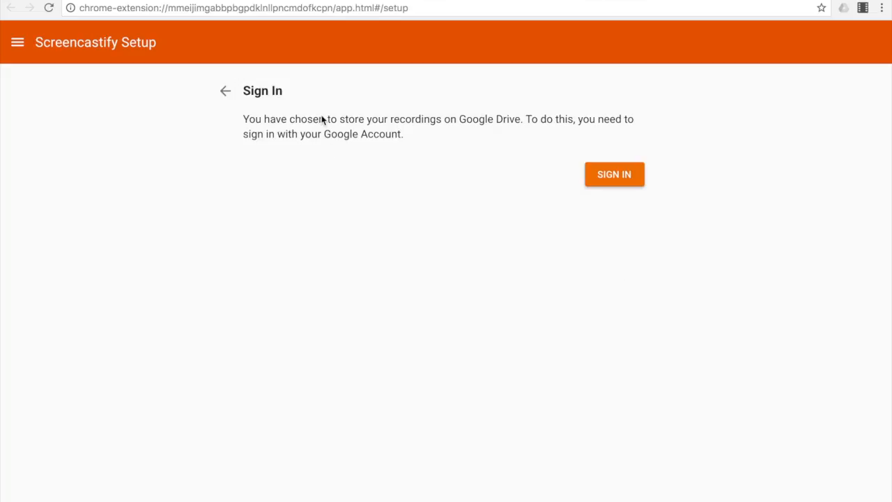
click(610, 182)
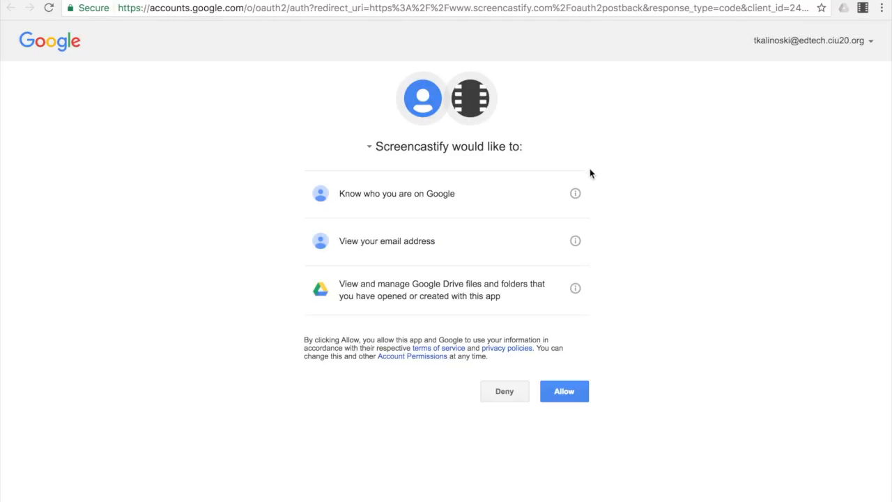
click(577, 400)
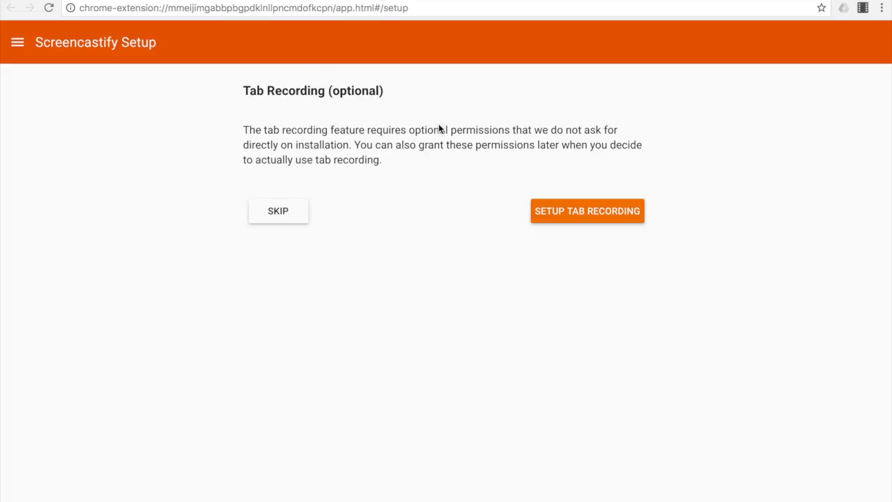
Set up the optional tab recording permissions, then complete the two-question survey as an Educator and finish the setup
click(609, 213)
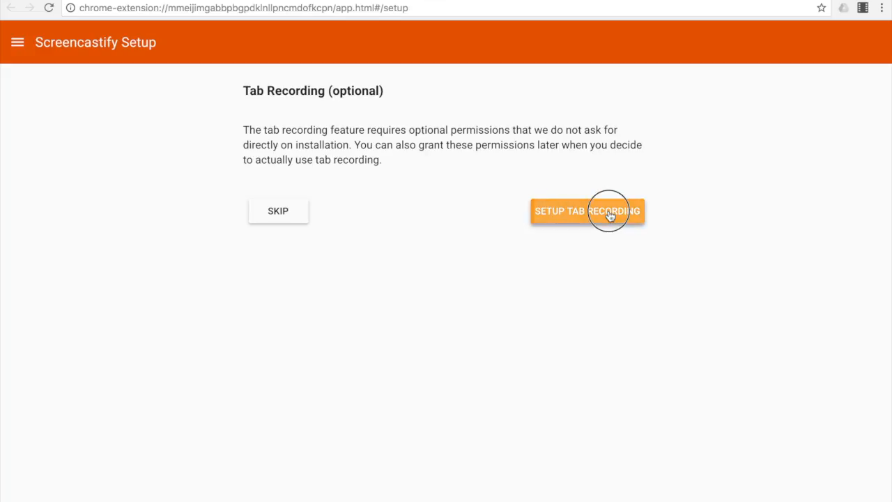
click(567, 105)
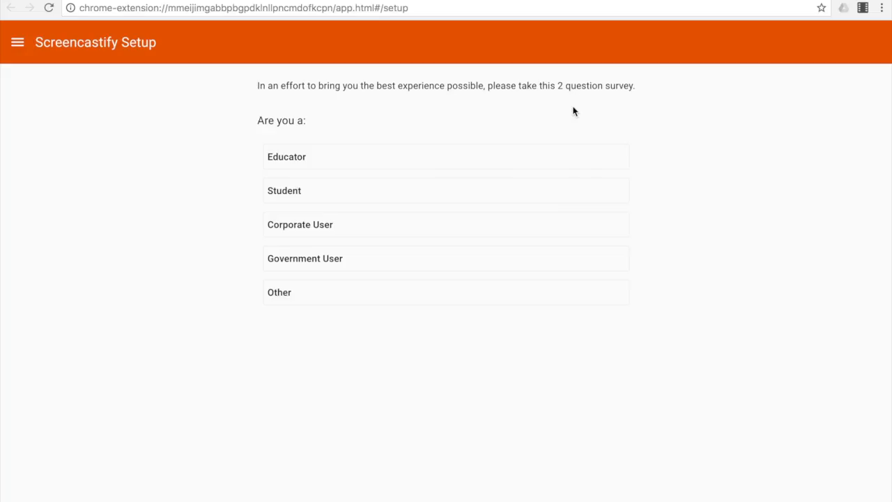
click(483, 162)
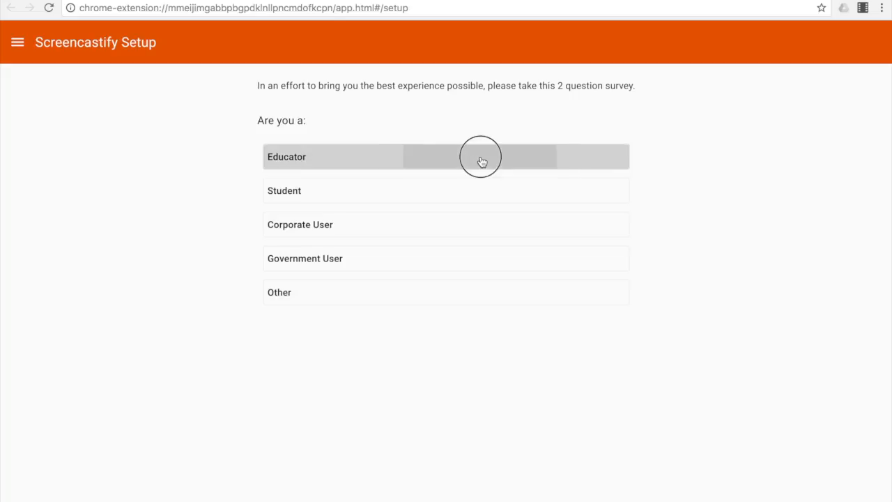
click(482, 160)
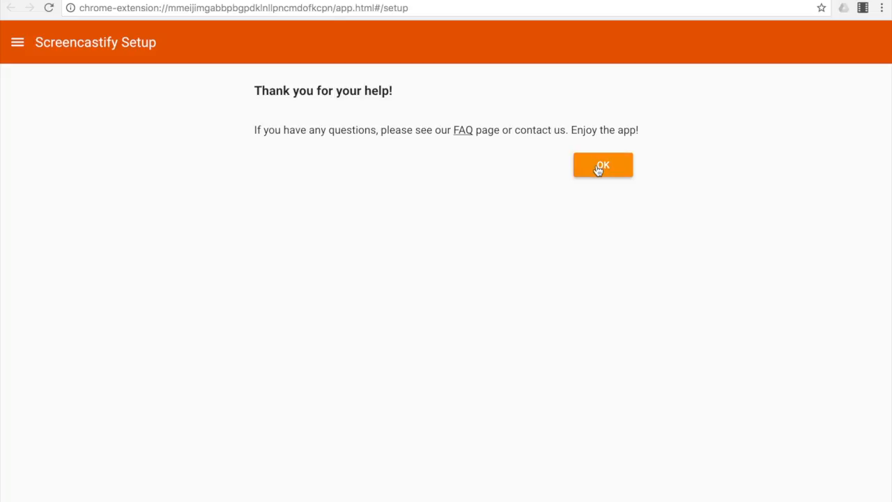
click(600, 166)
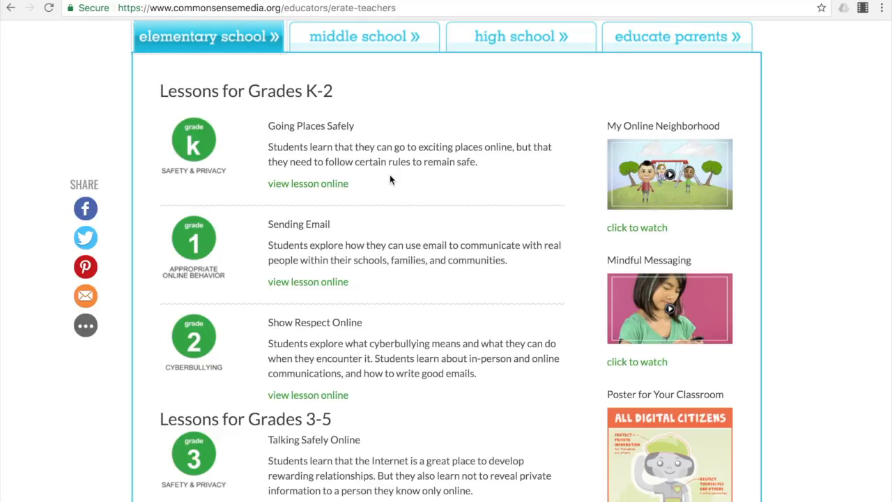
Open the Screencastify recorder on the lessons page and compare its Tab and Desktop recording options
click(864, 8)
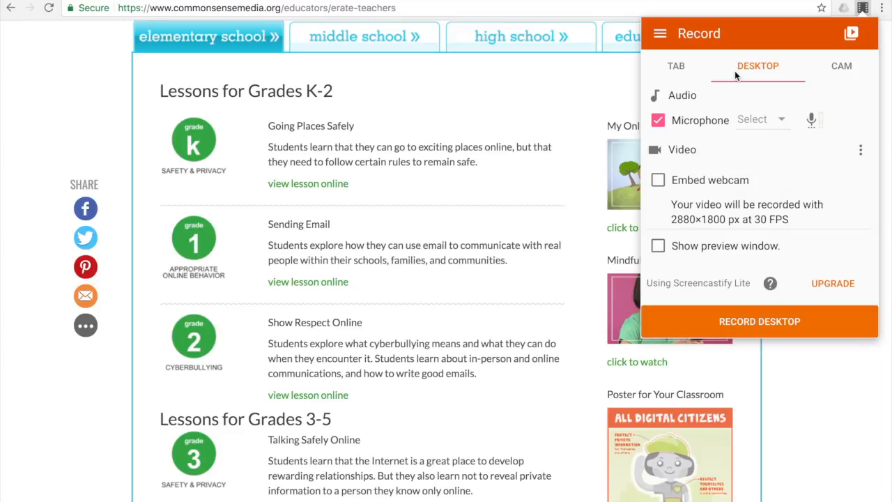
click(677, 69)
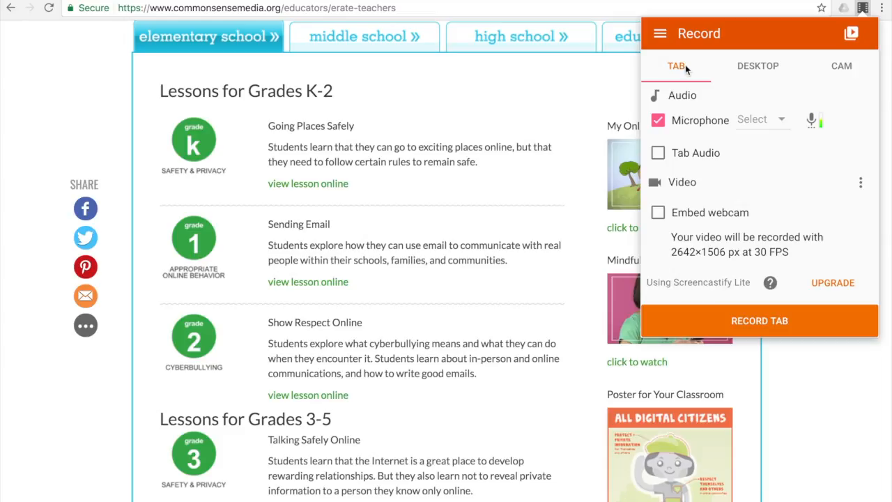
click(755, 73)
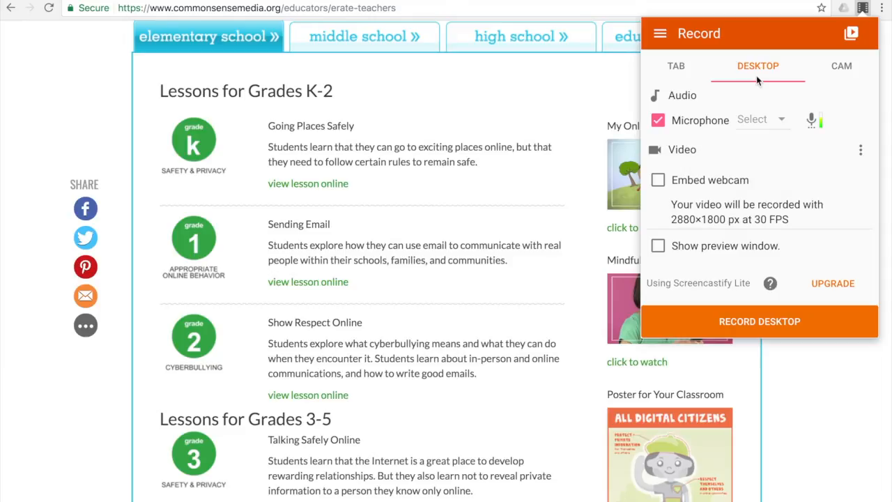
Set the webcam recording options to the Default microphone and the FaceTime HD Camera
click(844, 73)
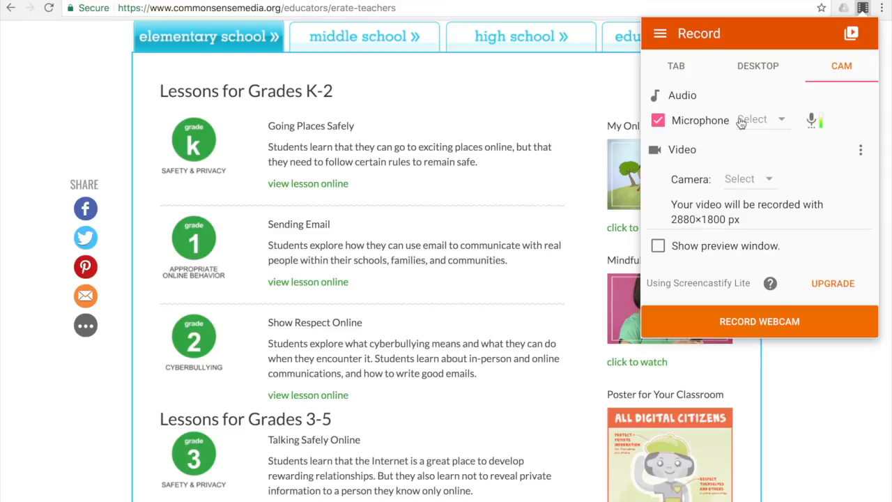
click(782, 123)
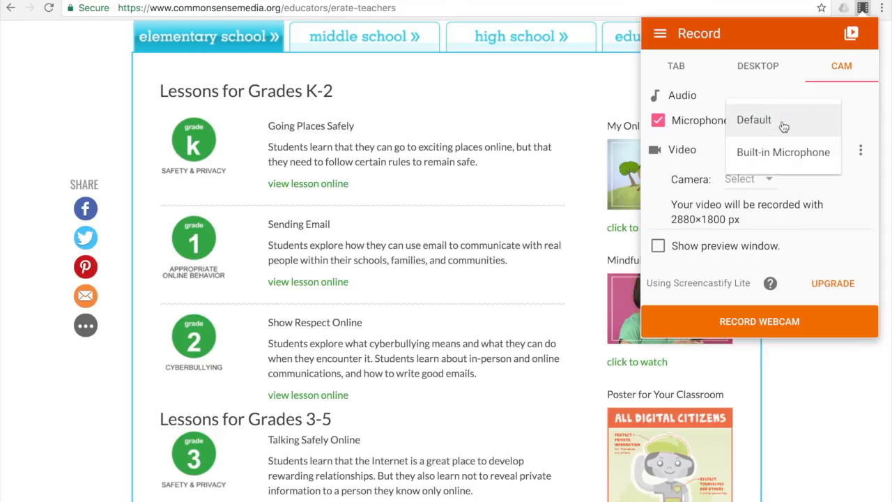
click(776, 121)
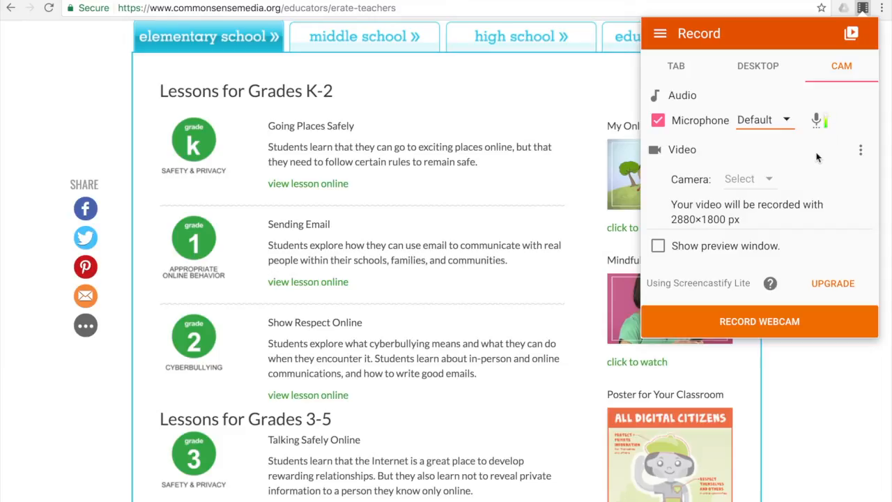
click(775, 180)
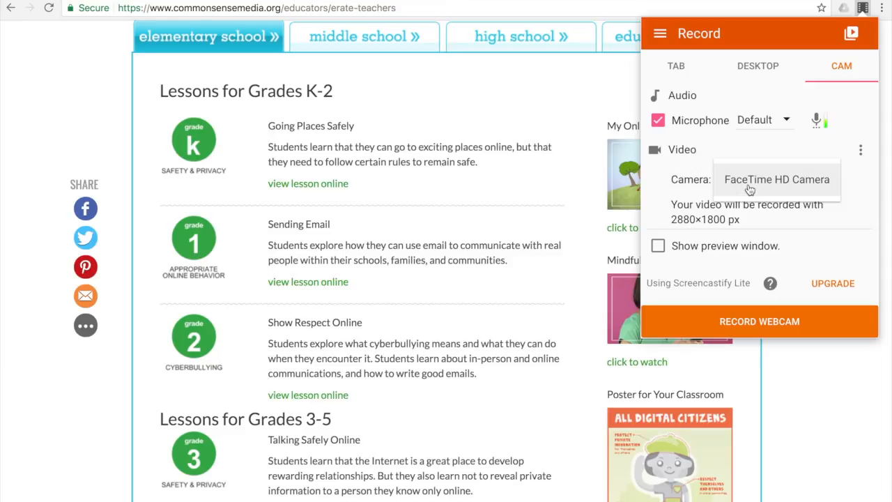
click(749, 189)
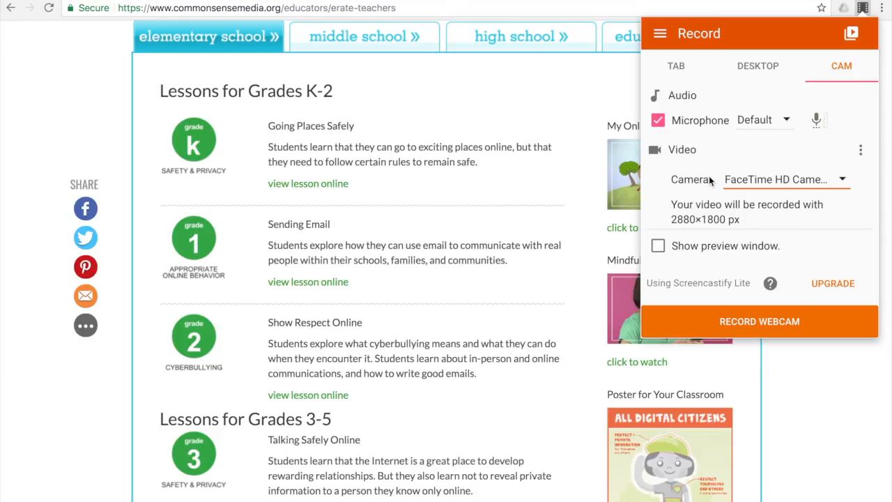
click(658, 246)
click(659, 248)
Switch to tab recording, turn off the microphone and start recording the lessons page
click(751, 66)
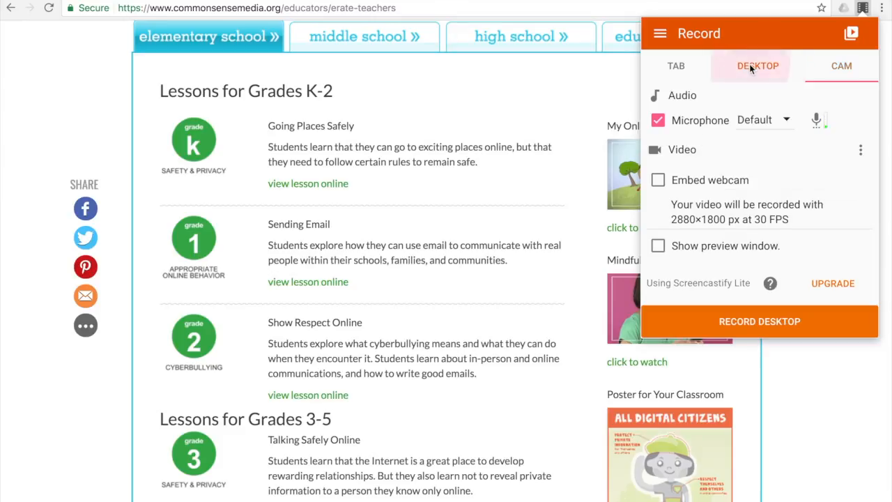
click(677, 68)
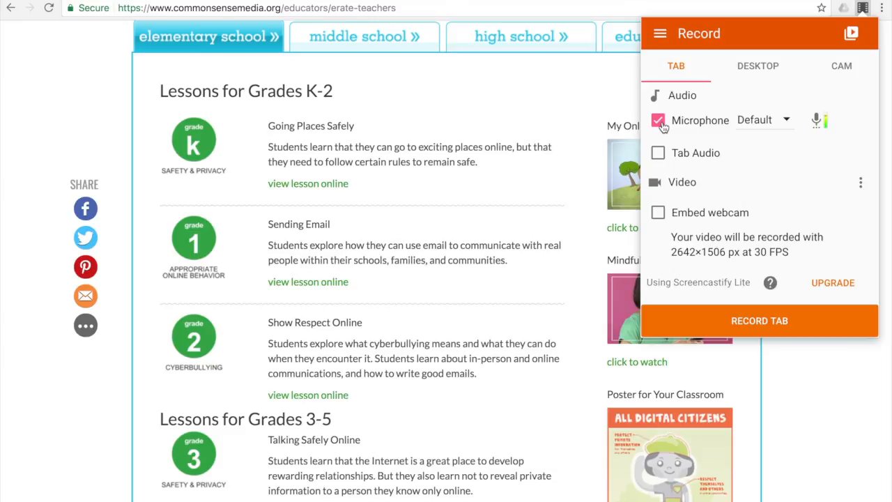
click(658, 121)
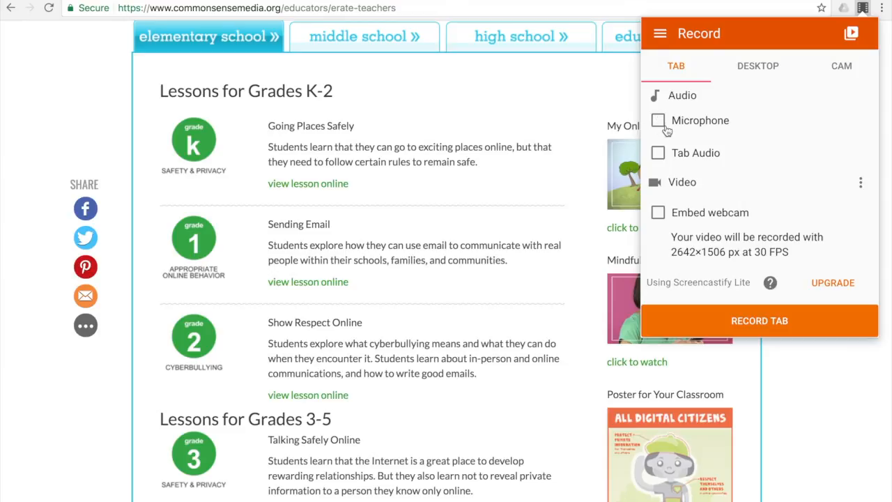
click(778, 328)
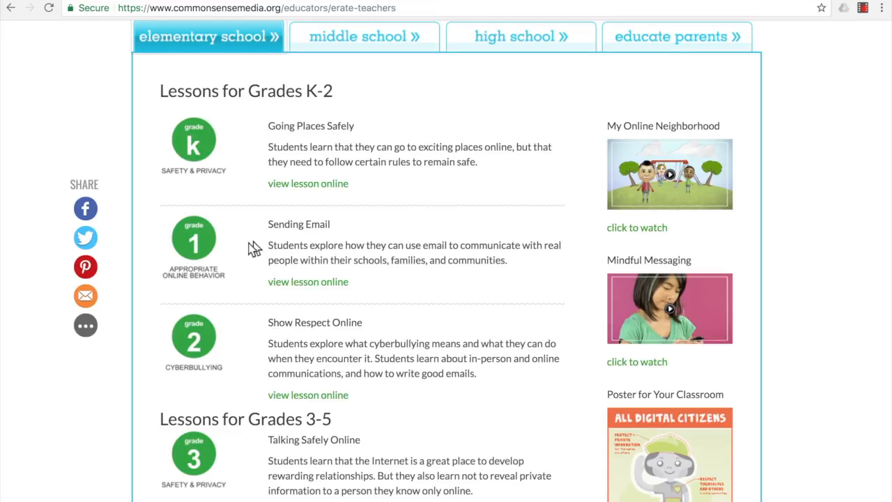
Open the grade 1 Sending Email lesson and look over its description and PDF download option
click(305, 285)
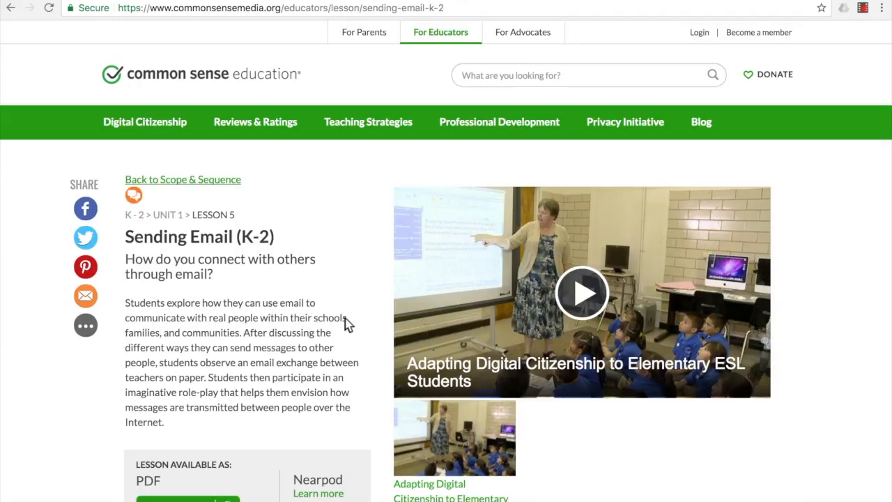
scroll(348, 324, down, 3)
scroll(348, 324, up, 1)
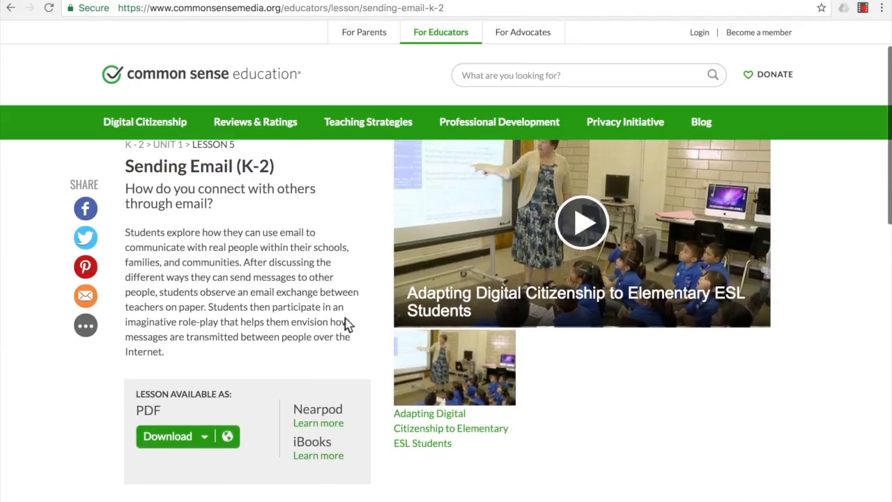
scroll(348, 324, up, 1)
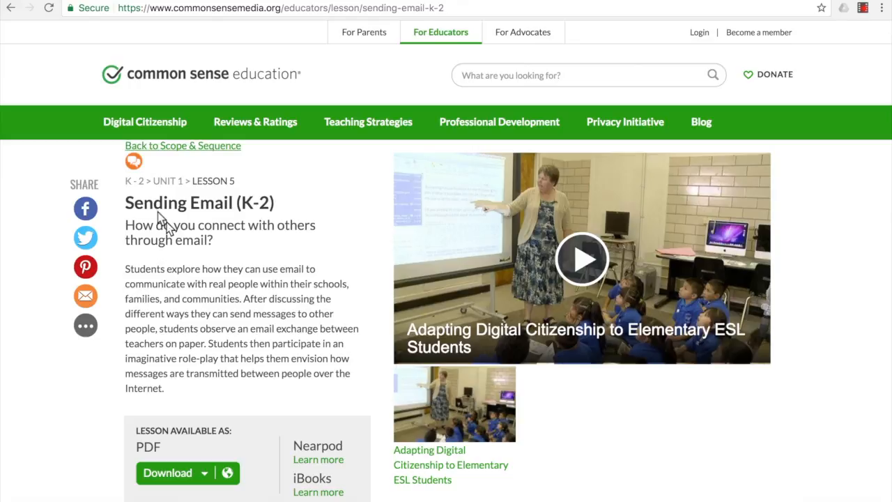
scroll(250, 271, down, 2)
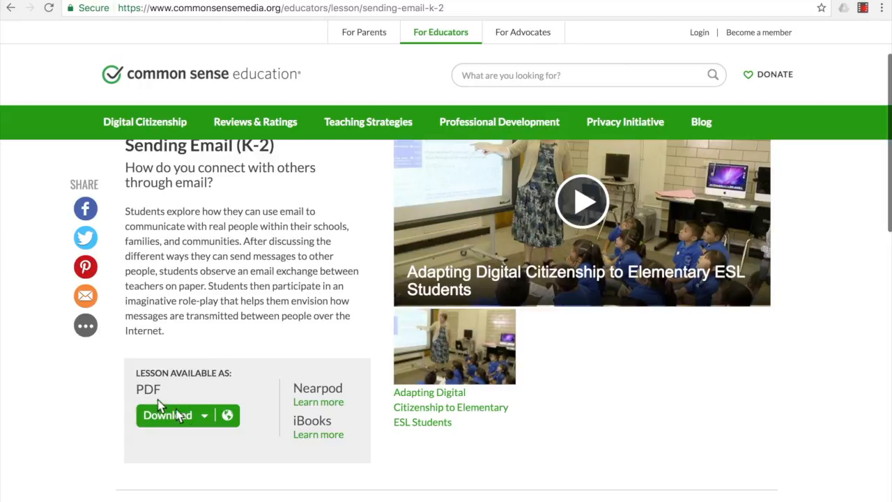
click(189, 420)
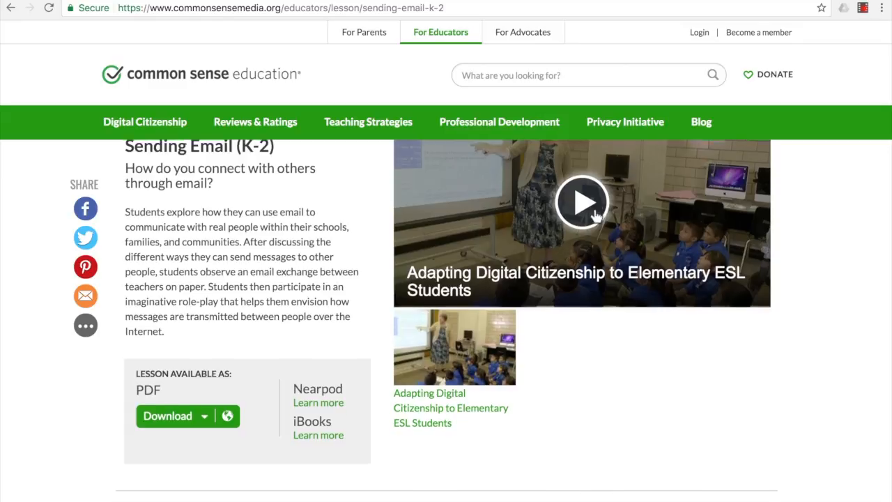
Play the Adapting Digital Citizenship to Elementary ESL Students video, skip ahead to about 0:37 and close it
scroll(595, 216, up, 1)
click(598, 278)
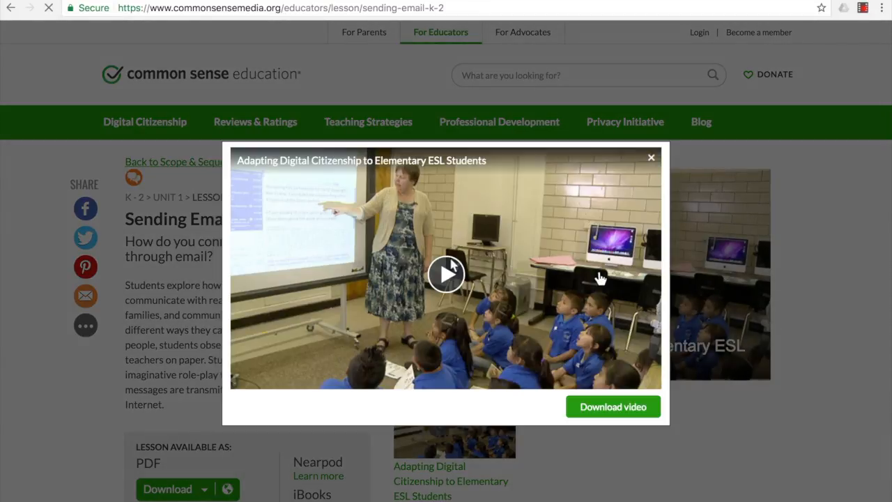
click(442, 273)
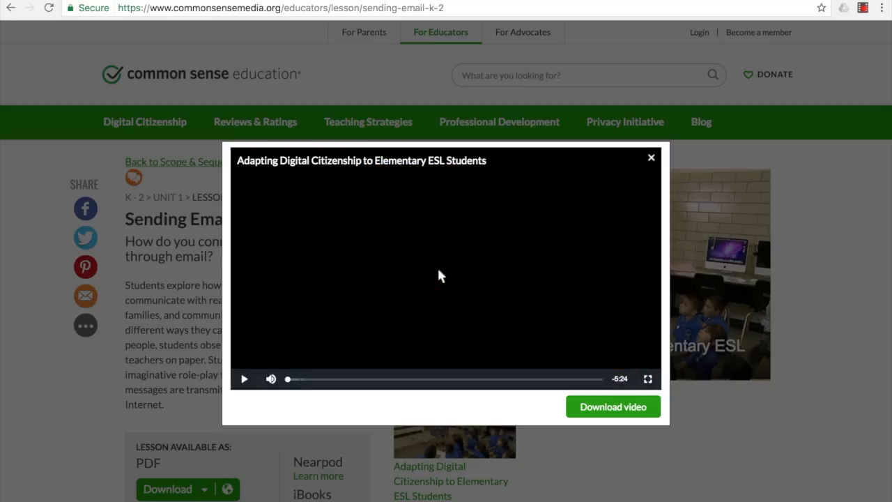
click(244, 378)
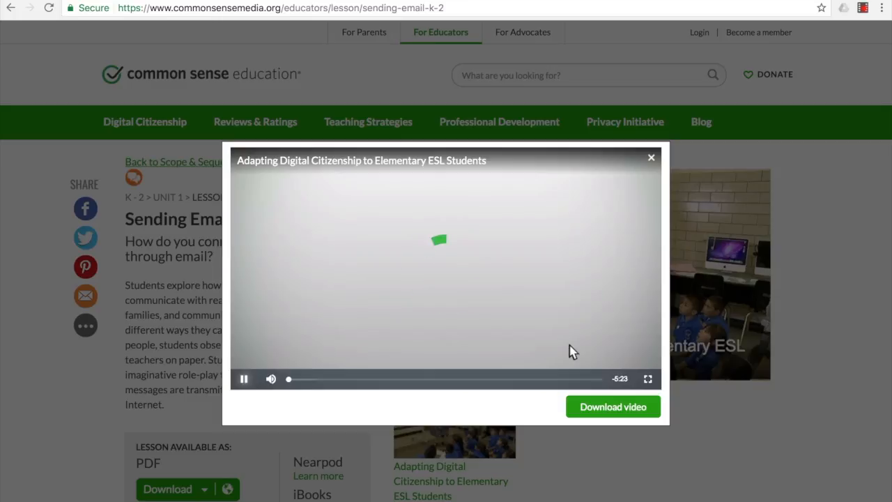
click(340, 380)
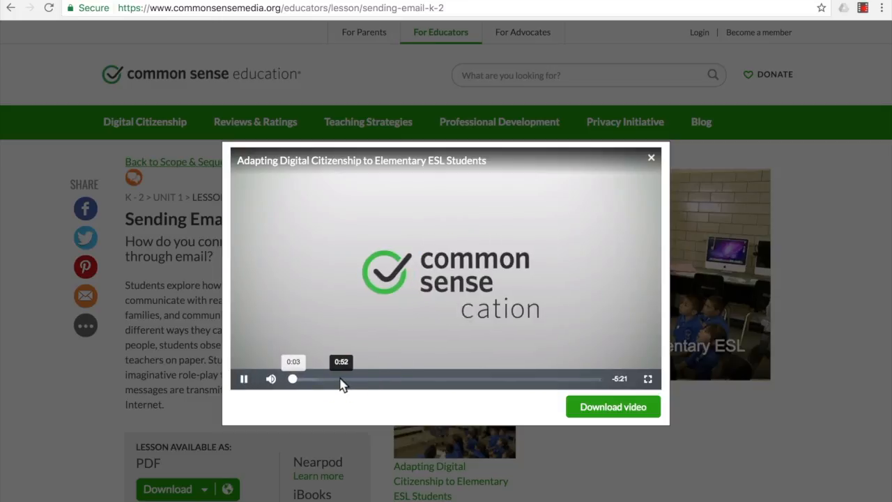
click(325, 380)
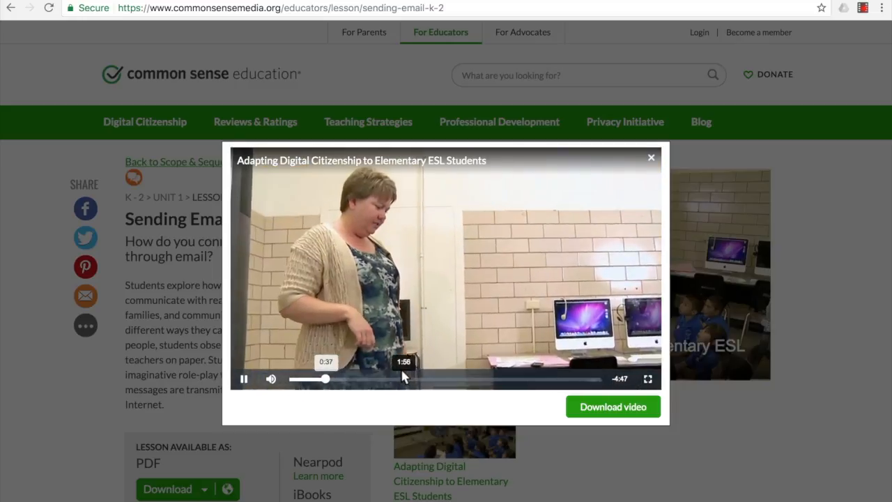
click(648, 166)
Examine the lesson's objectives, standards alignment and the Family Tip Sheet's download languages
scroll(536, 335, down, 4)
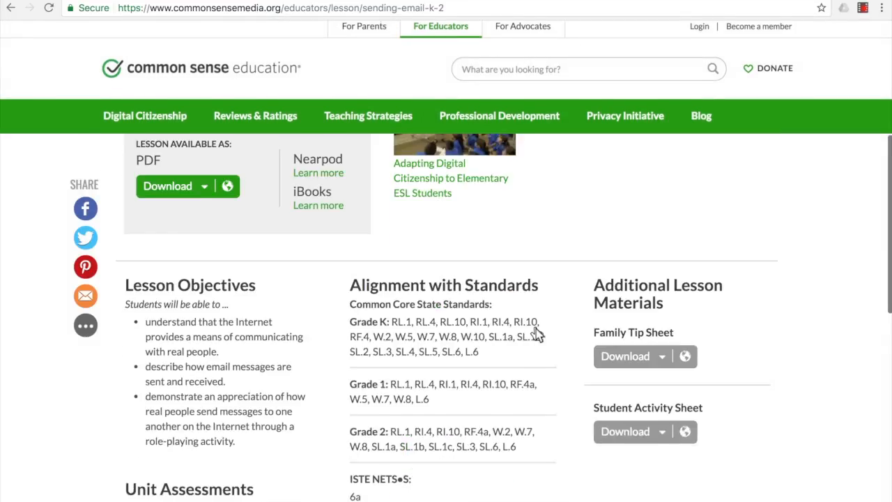
scroll(535, 334, down, 1)
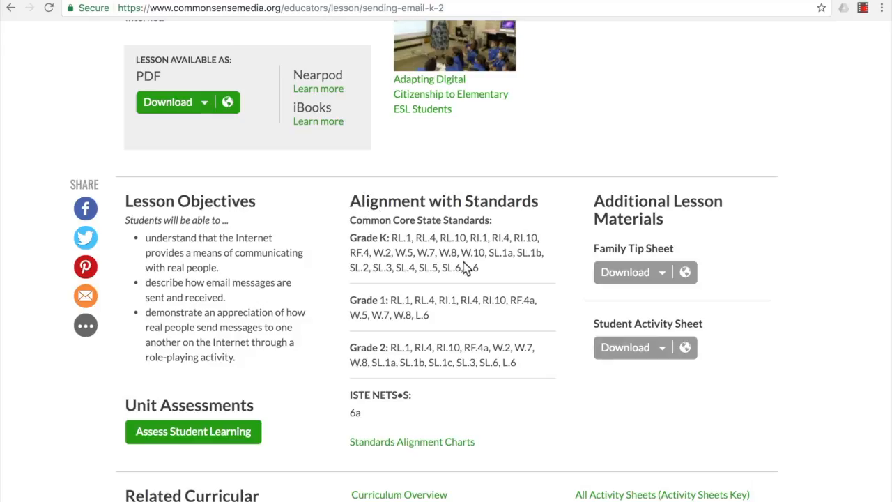
click(644, 272)
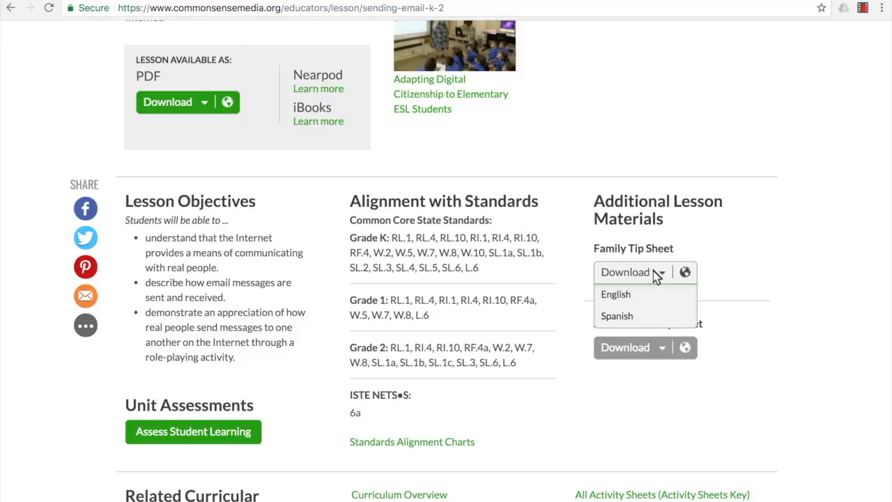
click(367, 313)
scroll(367, 314, up, 4)
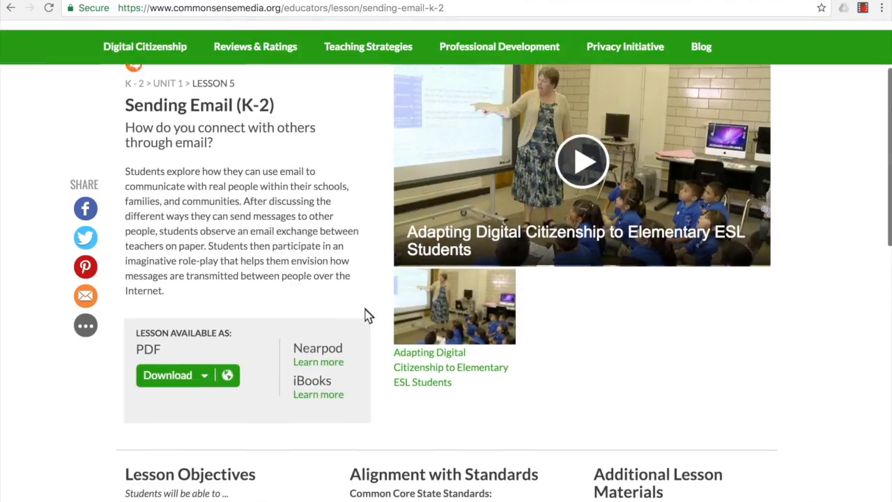
scroll(367, 315, up, 1)
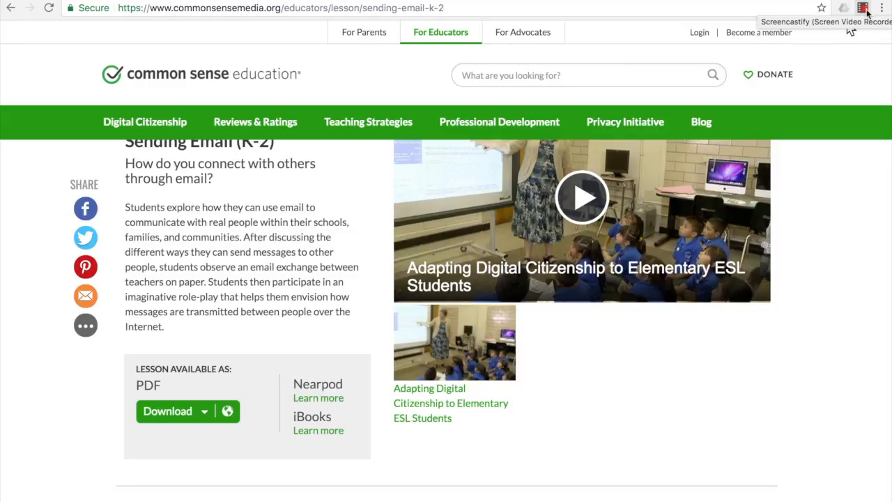
End the tab recording, view its uploaded copy on Google Drive and return to the recording's info page
click(864, 9)
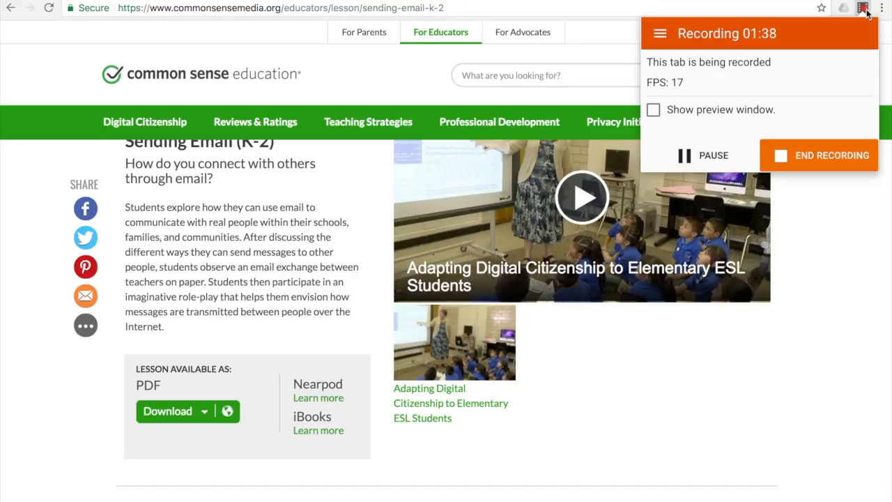
click(805, 157)
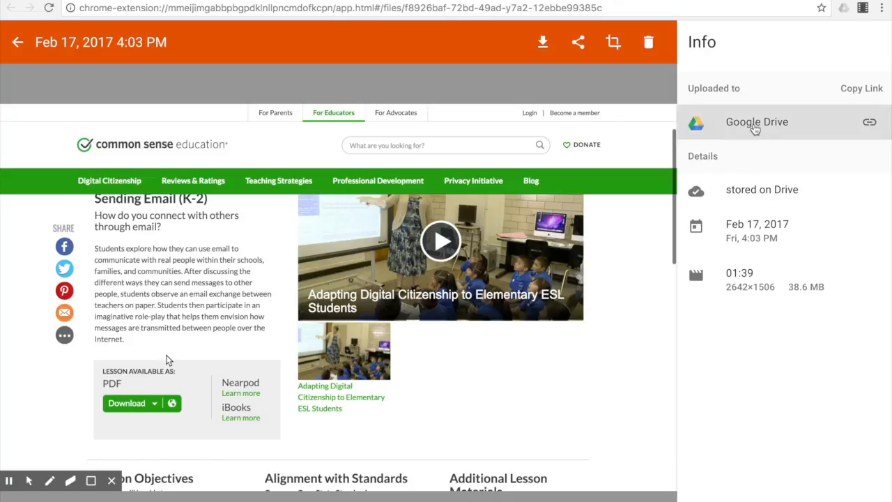
click(754, 127)
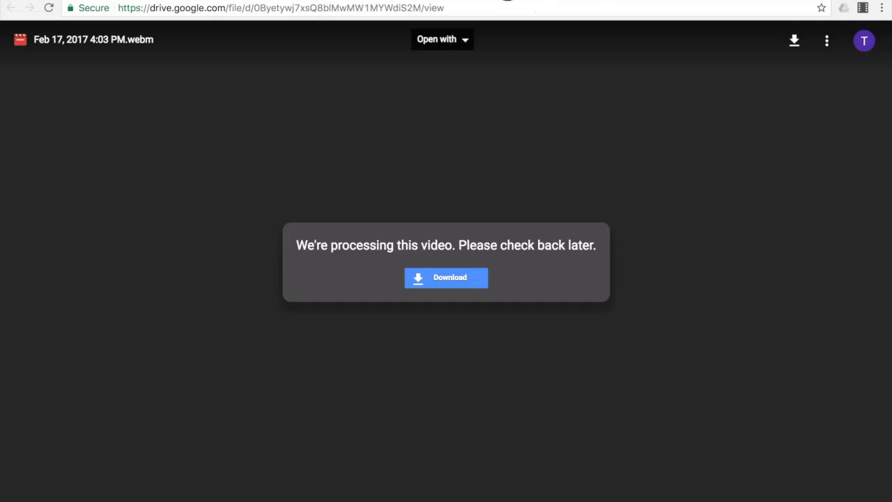
key(ctrl+w)
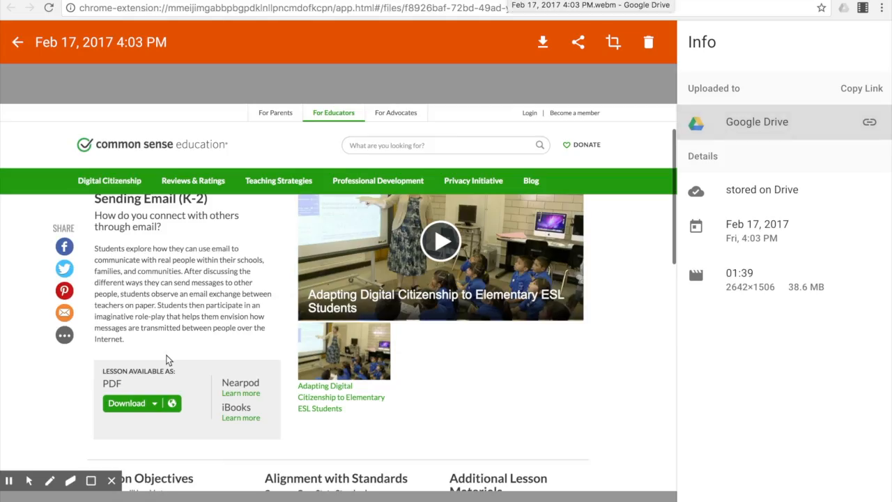
Go to drive.google.com in a new tab, open the Screencastify folder and preview the Feb 17, 2017 4:03 PM recording
key(ctrl+t)
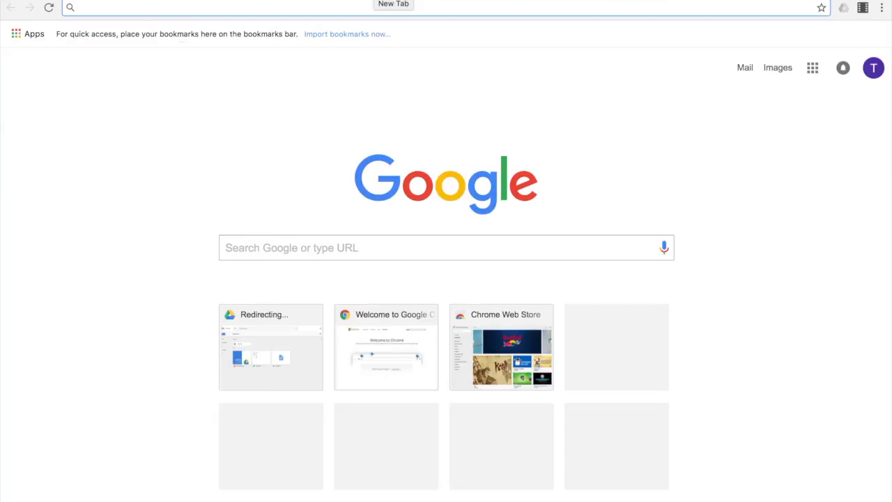
text(drive.google.com)
key(Return)
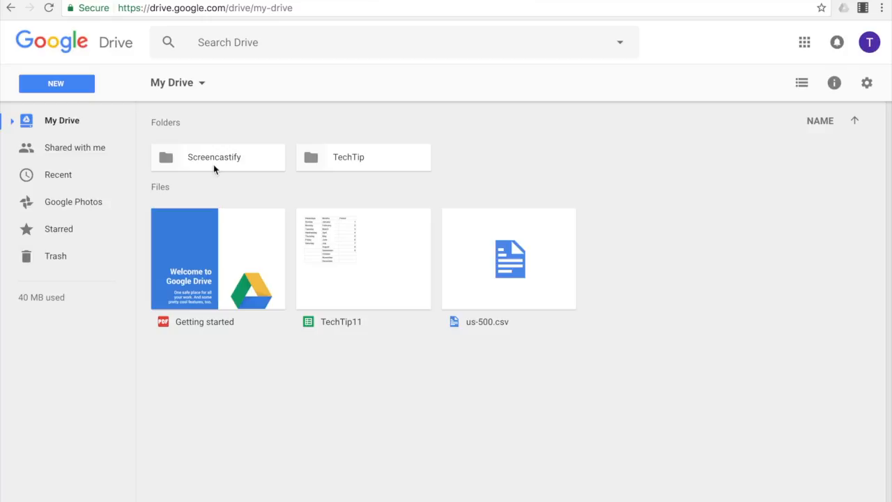
double_click(214, 161)
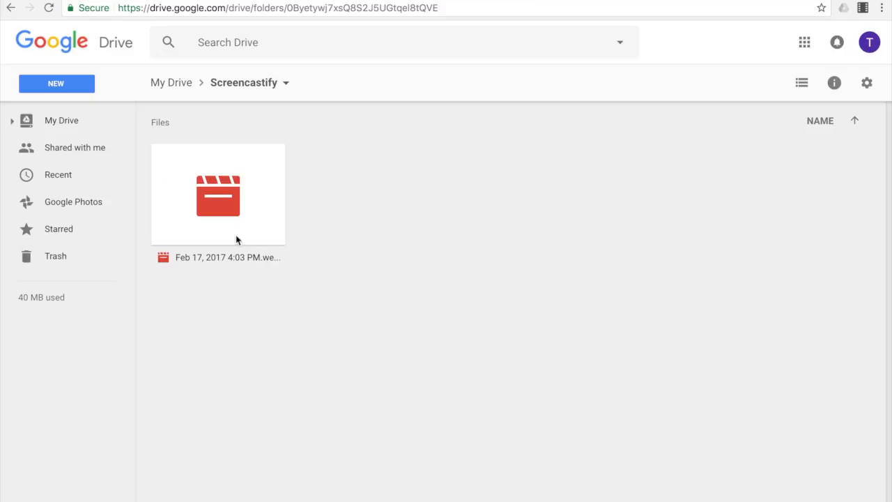
click(233, 209)
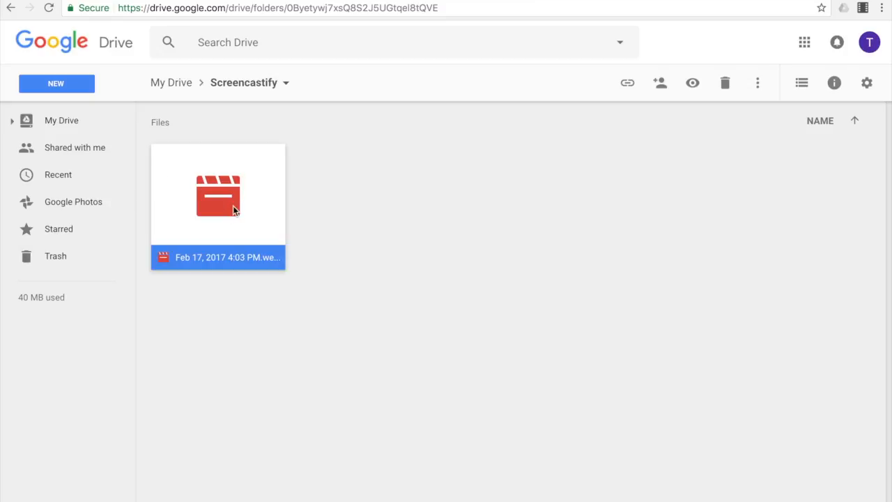
double_click(233, 207)
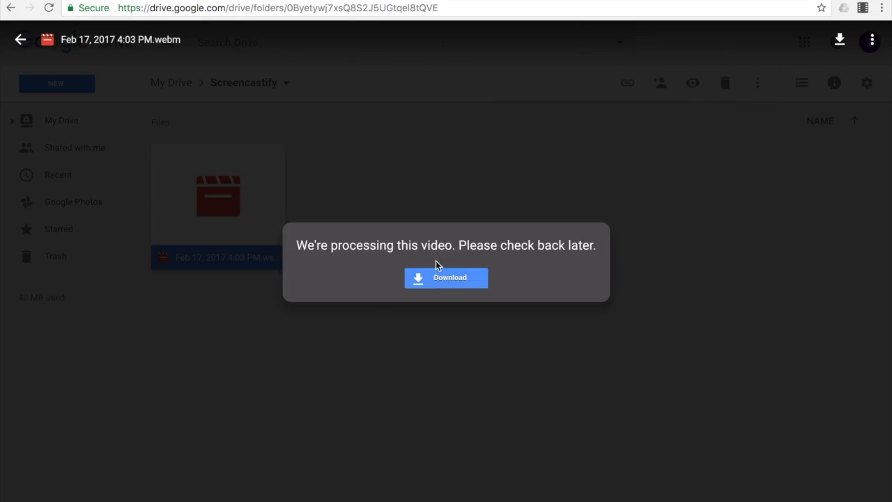
click(393, 201)
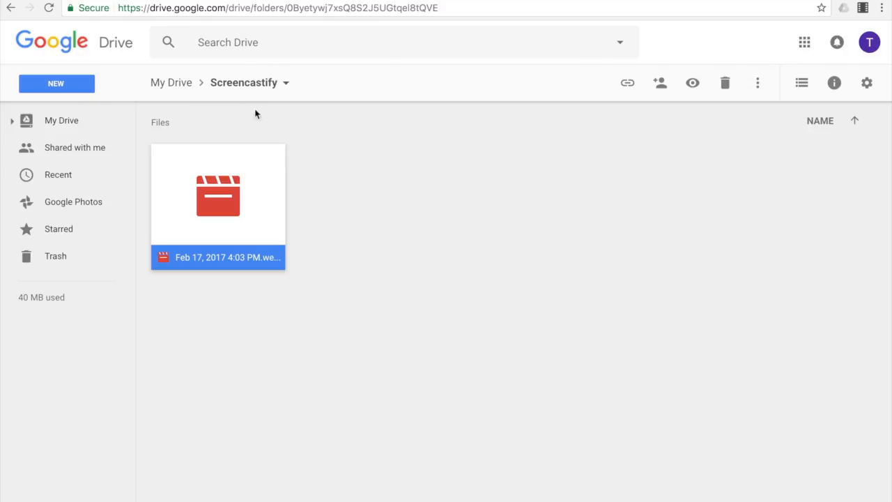
Create a folder named 15 inside the TechTip folder of My Drive
click(171, 83)
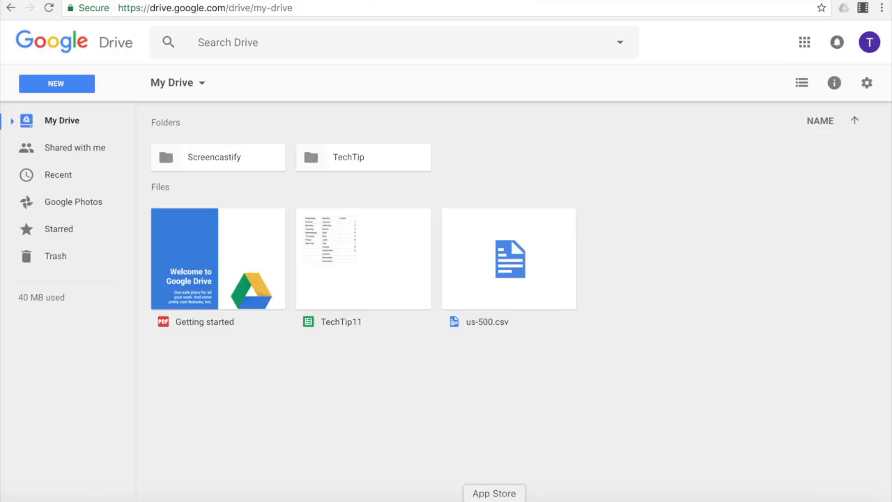
click(358, 158)
double_click(359, 158)
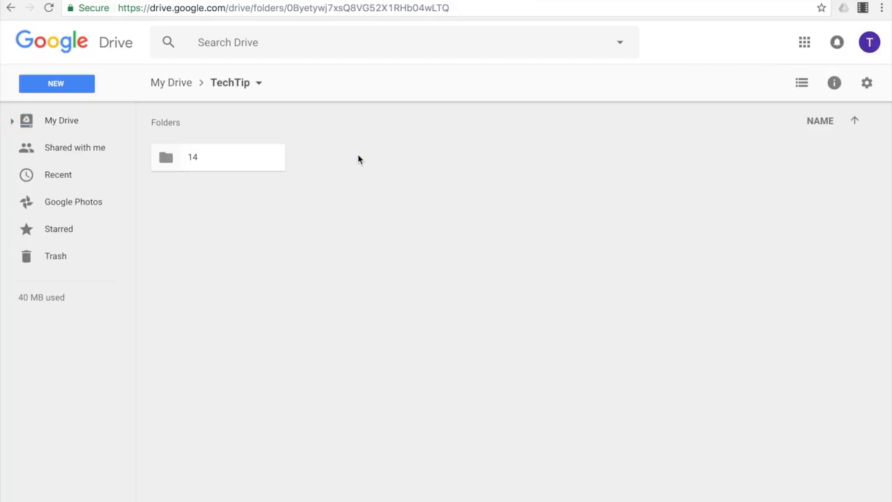
click(69, 88)
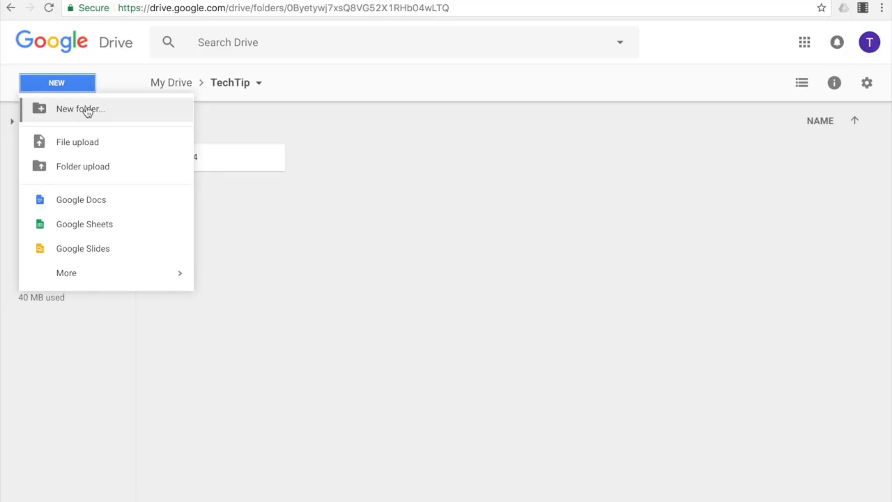
click(85, 111)
text(15)
click(513, 312)
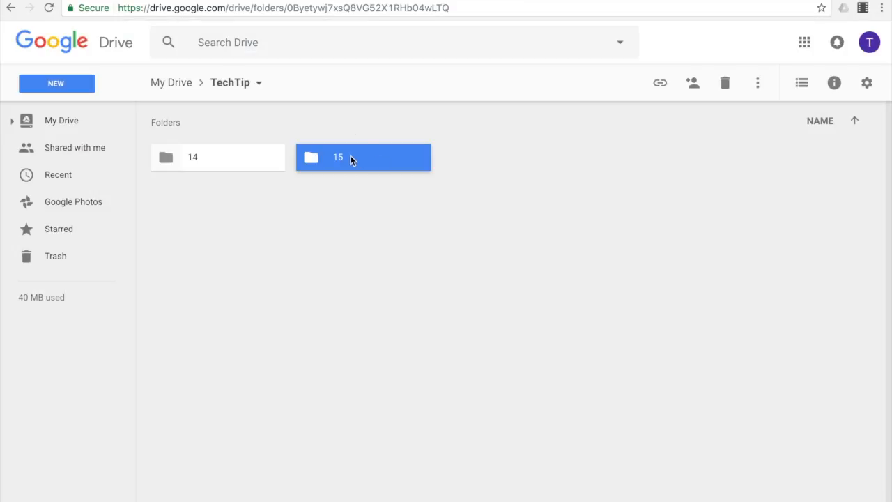
Open folder 15 and bring up the choices for adding a new item to it
double_click(350, 159)
click(64, 86)
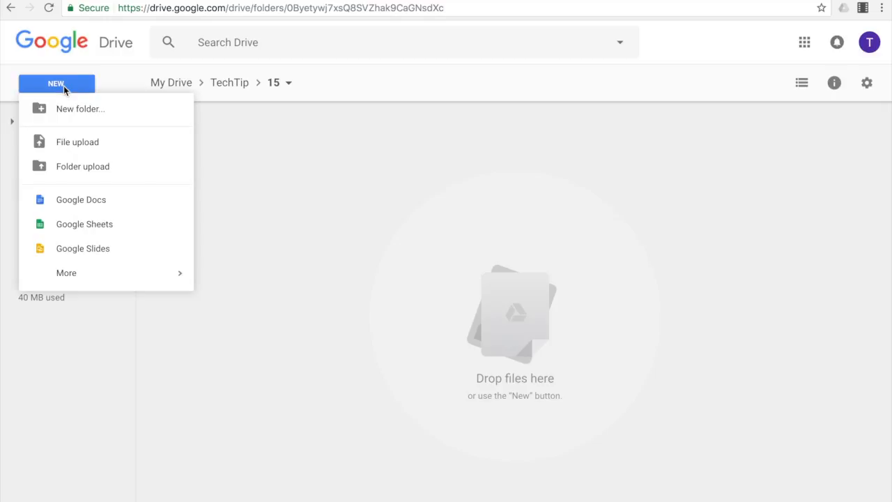